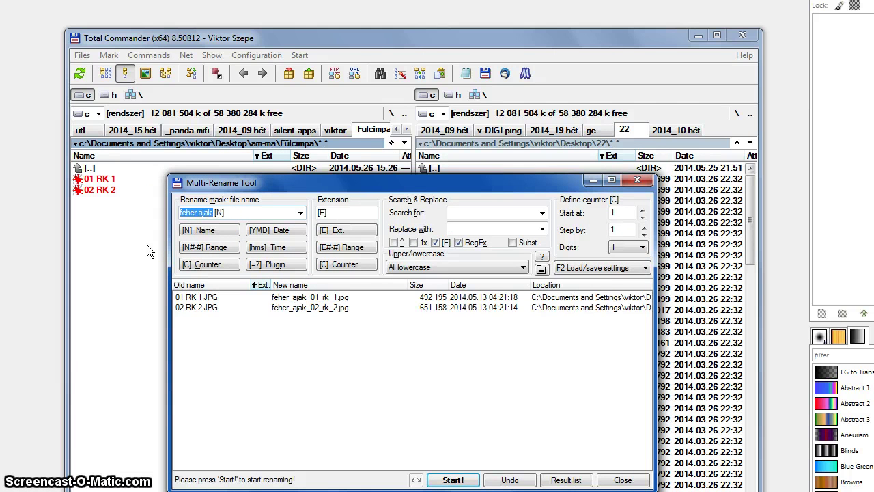
Step: Batch-rename the two JPG files using the name mask "fulcimpa [N]" and close the Multi-Rename Tool
text(f)
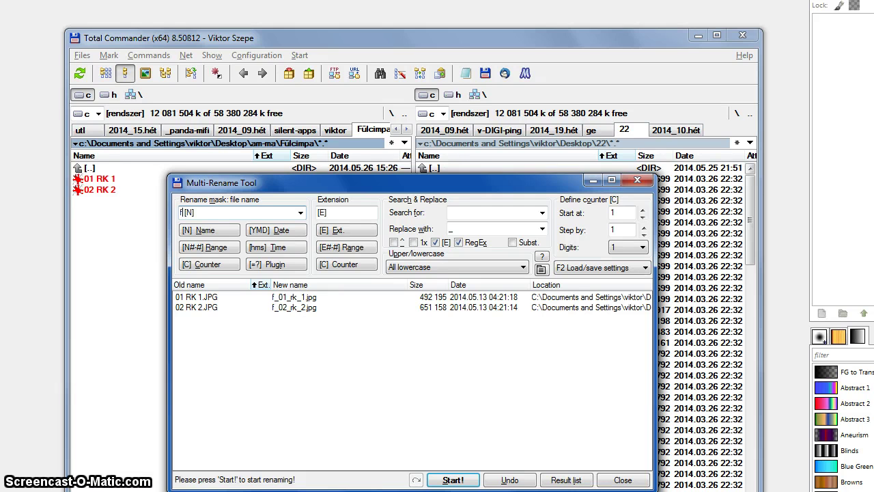
text(ulcimpa)
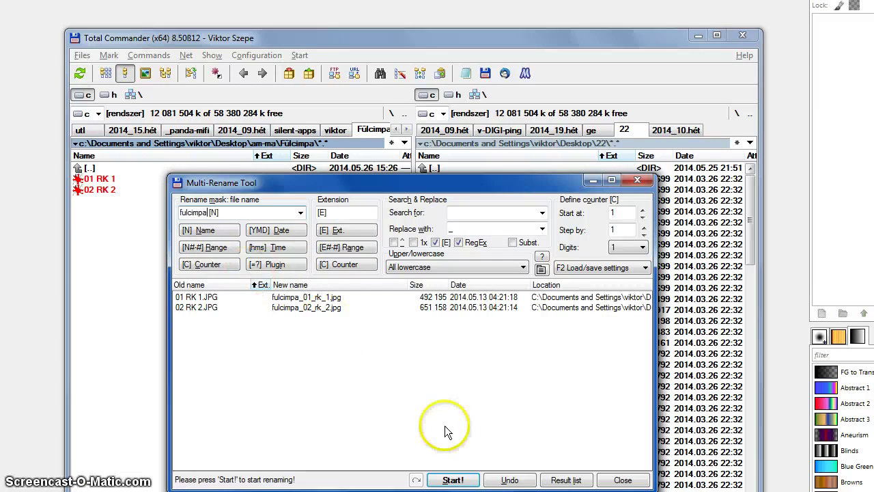
click(451, 479)
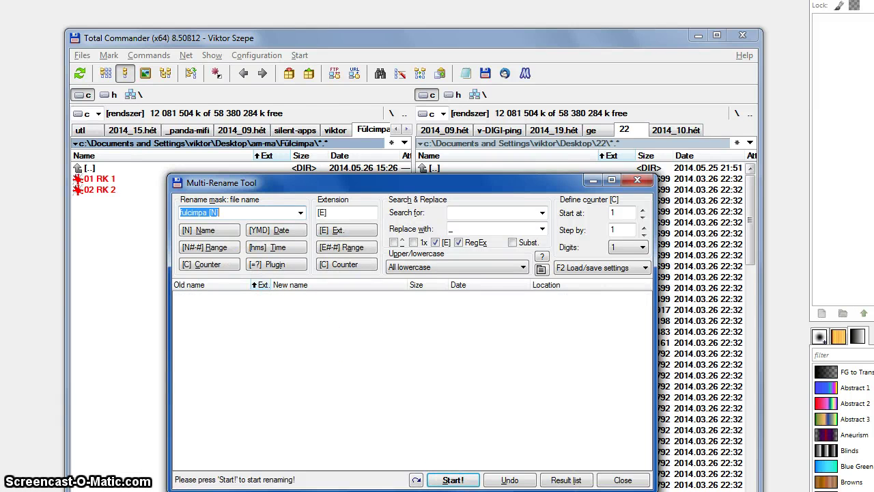
click(622, 479)
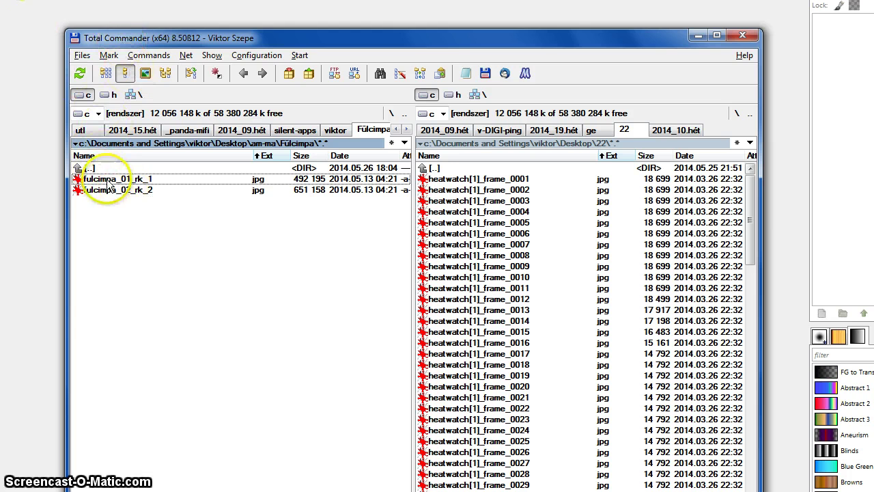
Step: Open fulcimpa_01_rk_1.jpg in GIMP from Total Commander and add fulcimpa_02_rk_2.jpg as a layer above it
drag(110, 180, 47, 194)
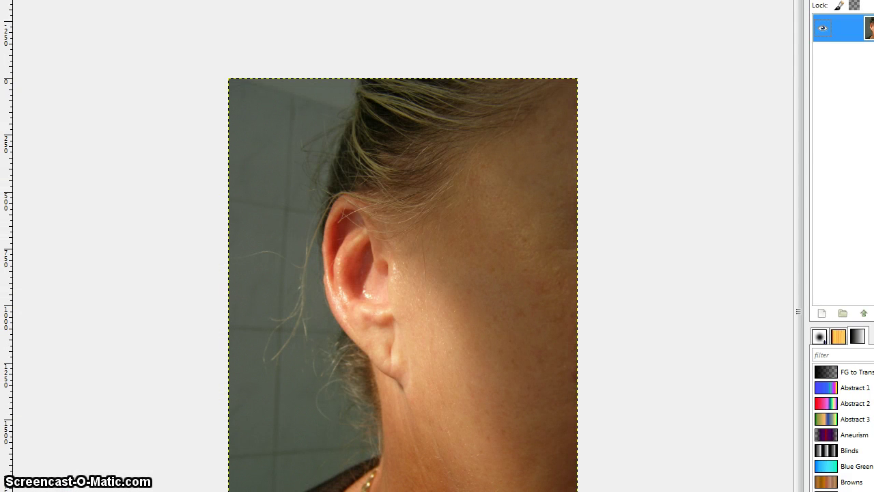
key(alt+Tab)
drag(127, 196, 94, 215)
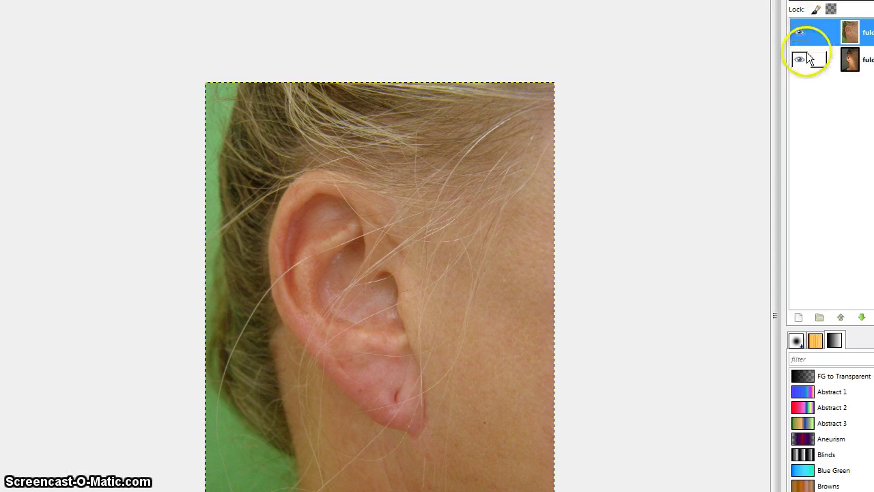
click(799, 37)
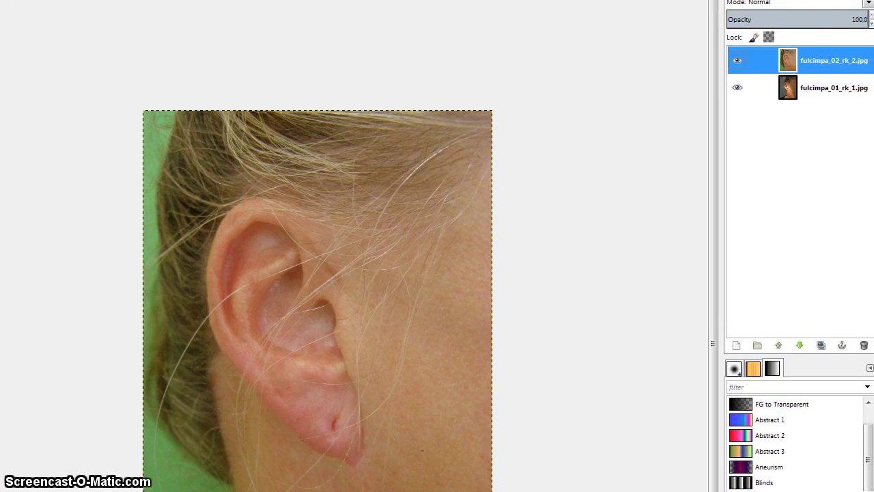
Step: Lower the fulcimpa_02_rk_2.jpg layer's opacity to about 54.3 and shift it sideways so both ears can be distinguished
click(833, 70)
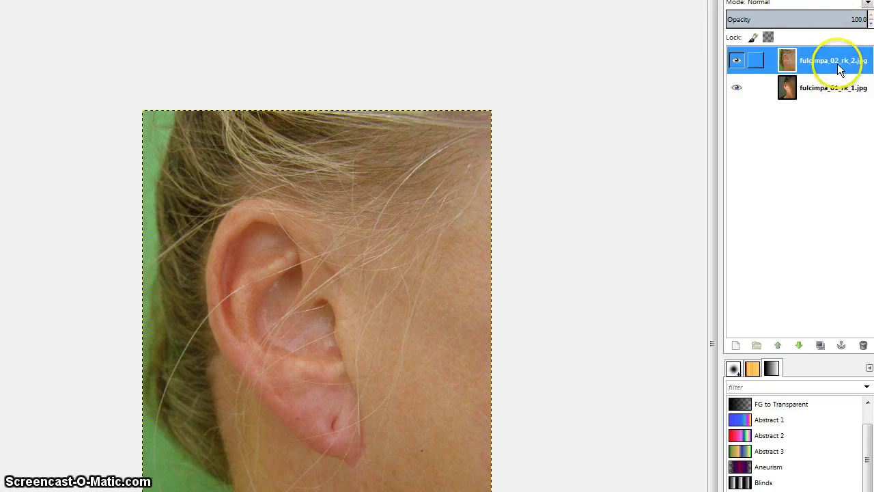
click(795, 16)
drag(795, 15, 803, 16)
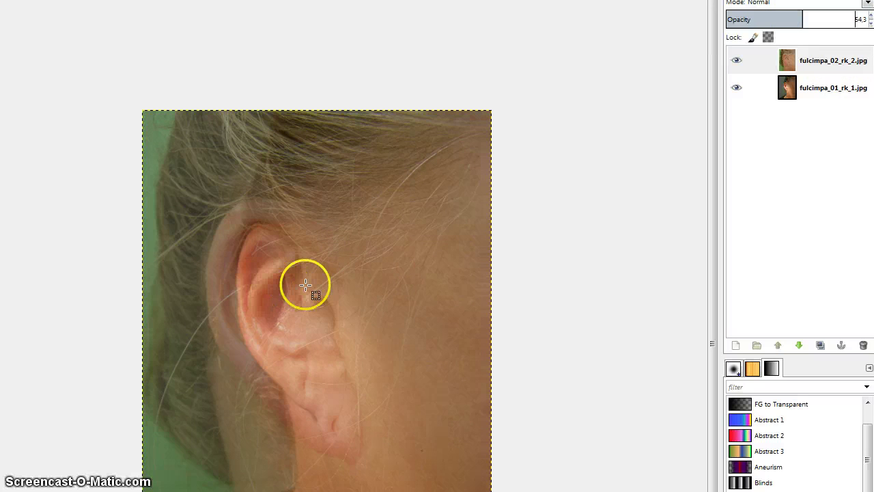
drag(328, 305, 419, 258)
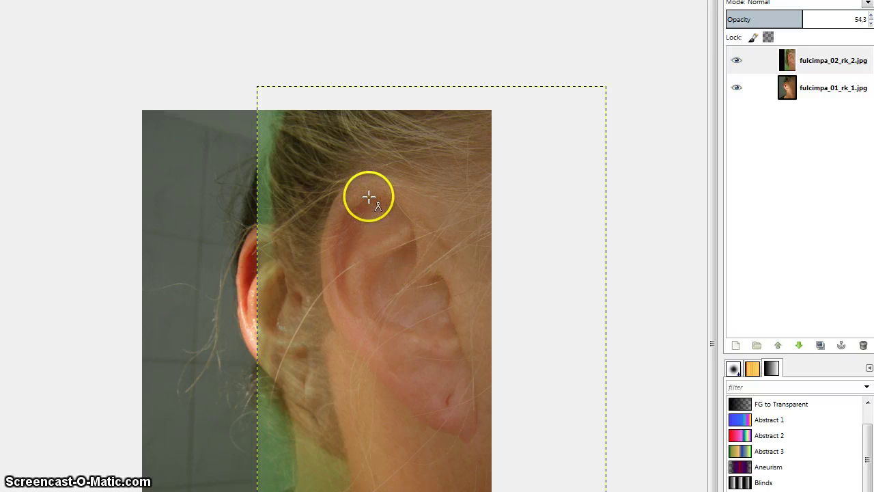
Step: Measure the upper photo's ear between two landmarks, then hide that layer and measure the same distance on the lower photo
mouse_move(368, 198)
mouse_down()
mouse_move(452, 331)
mouse_move(378, 228)
mouse_move(370, 197)
mouse_up()
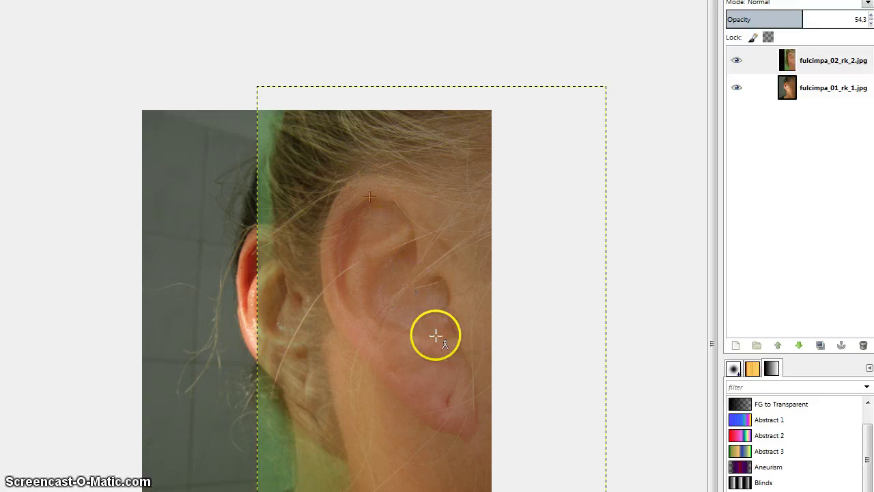
drag(436, 335, 457, 335)
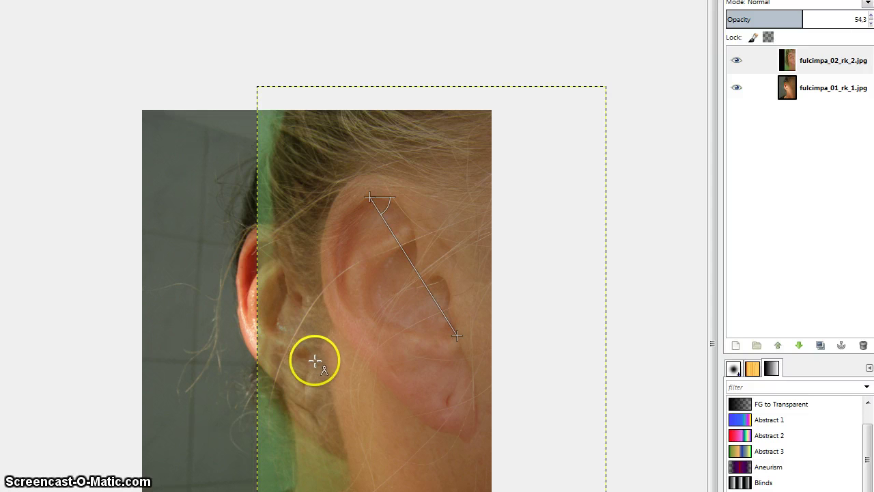
click(735, 60)
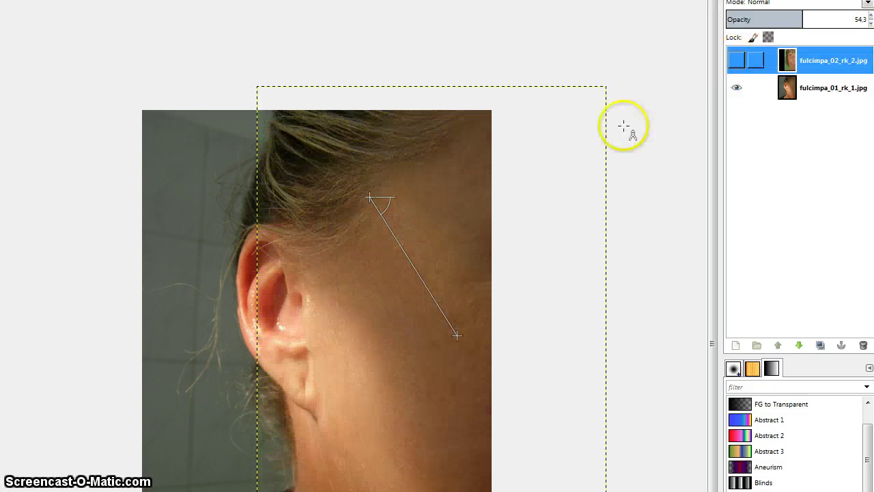
scroll(298, 276, up, 1)
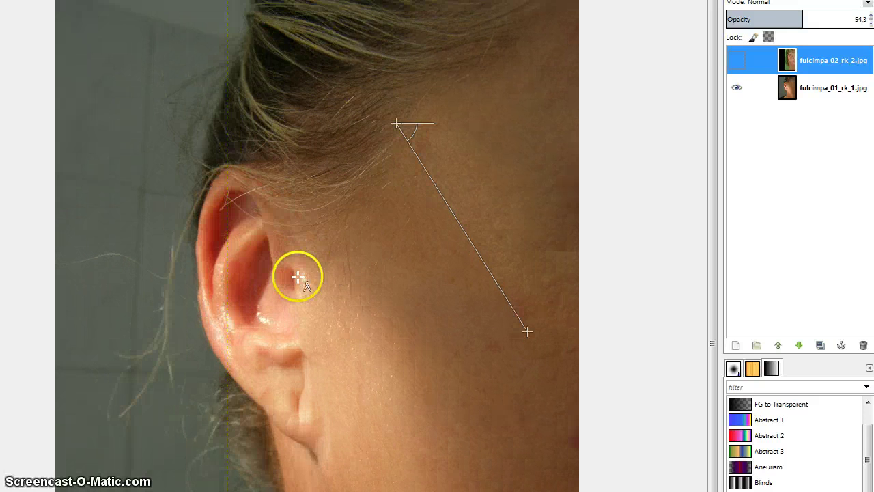
scroll(298, 276, up, 1)
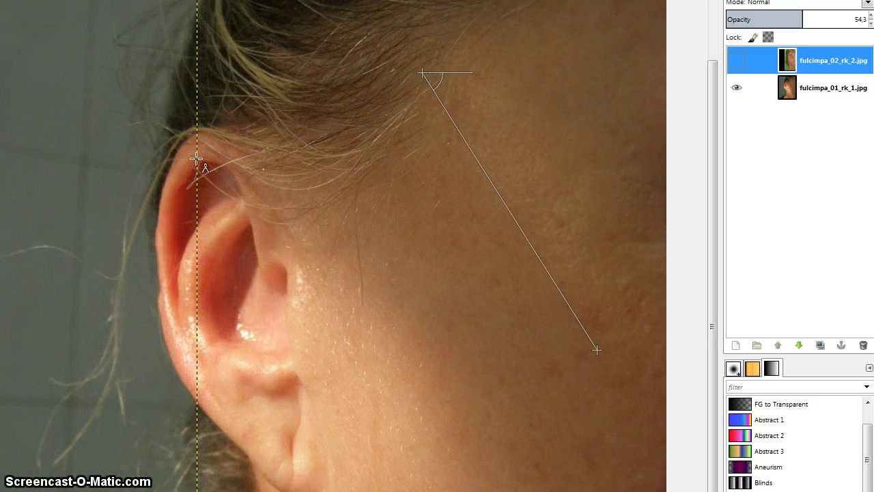
drag(196, 158, 288, 348)
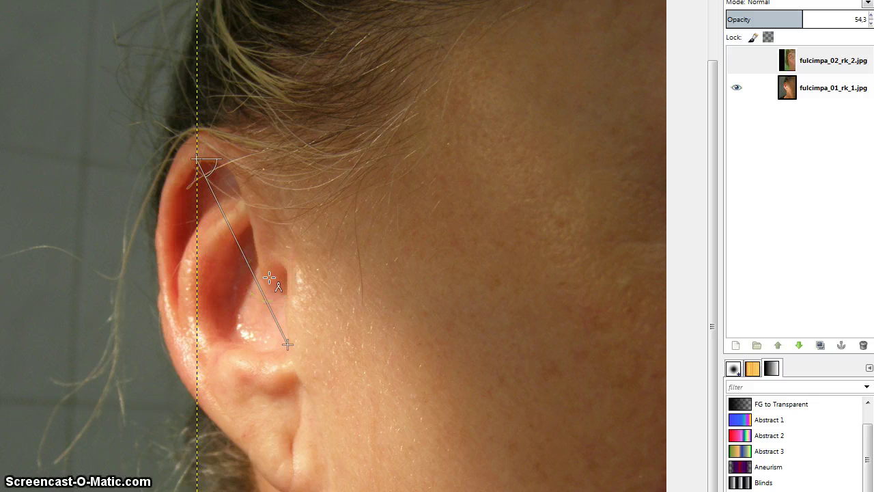
Step: Calculate the scale ratio 454/720 in Console Calculator and close the calculator
key(alt+Tab)
drag(593, 432, 343, 175)
text(454/720)
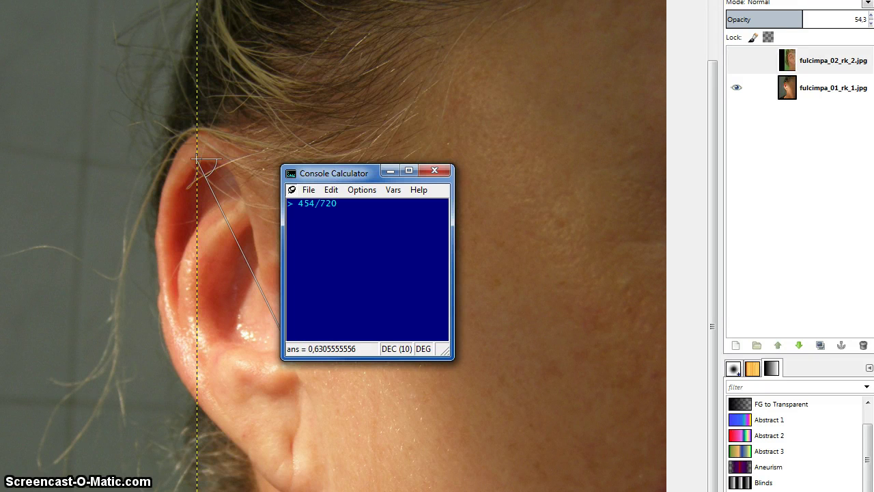
key(Return)
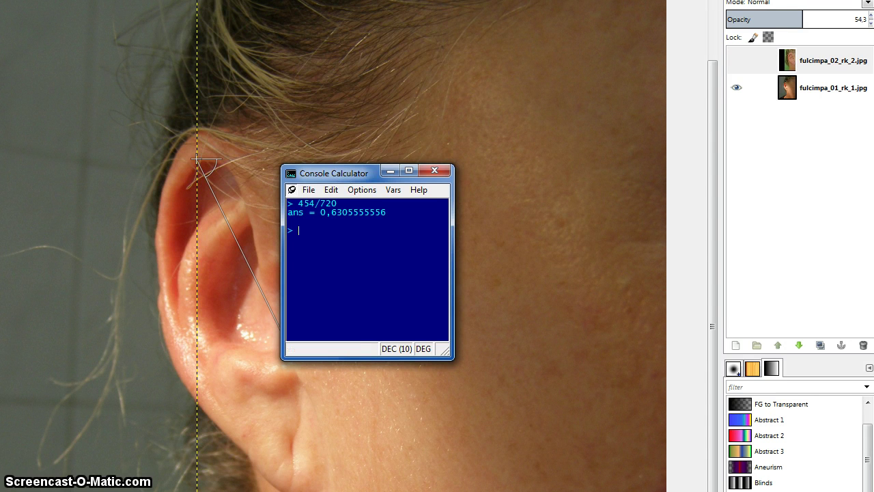
click(440, 171)
Step: Show the fulcimpa_02_rk_2.jpg layer and scale it to 63 percent in width and height
click(737, 61)
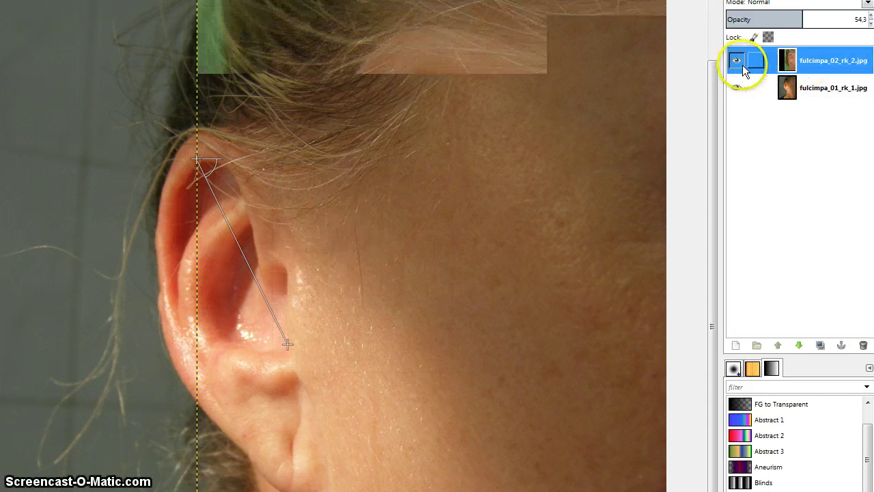
right_click(821, 63)
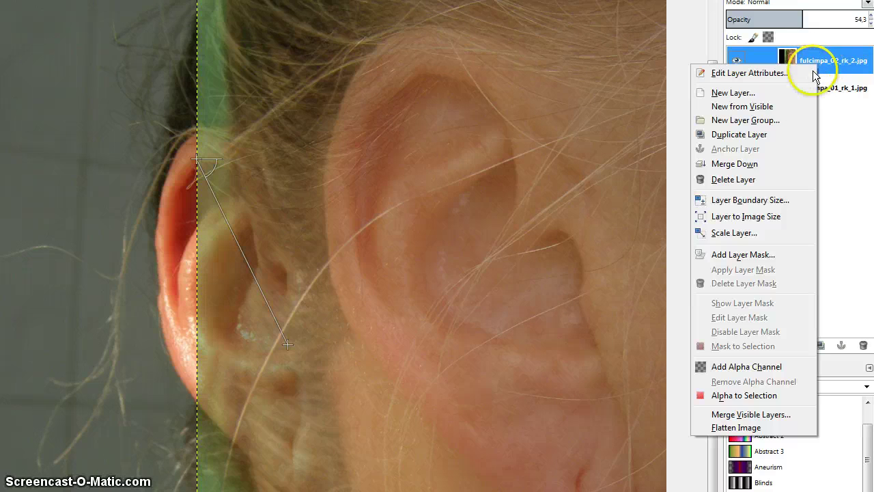
click(731, 233)
drag(21, 16, 385, 105)
text(63)
key(Tab)
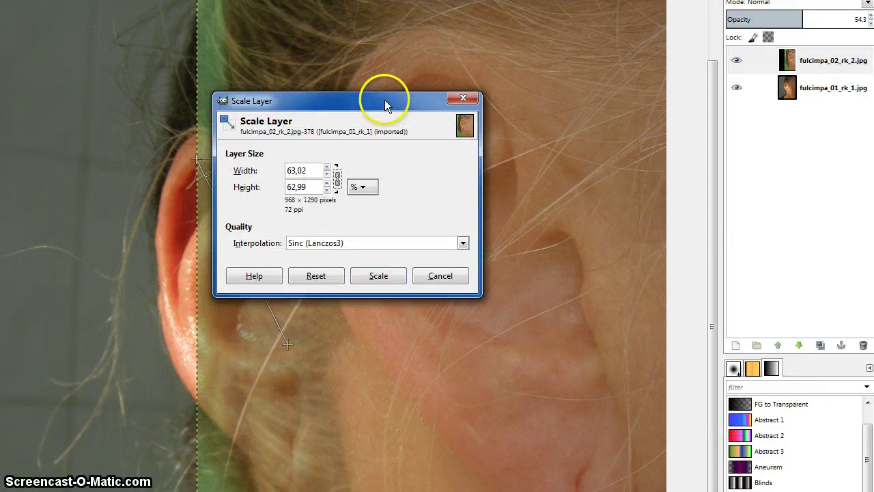
click(374, 276)
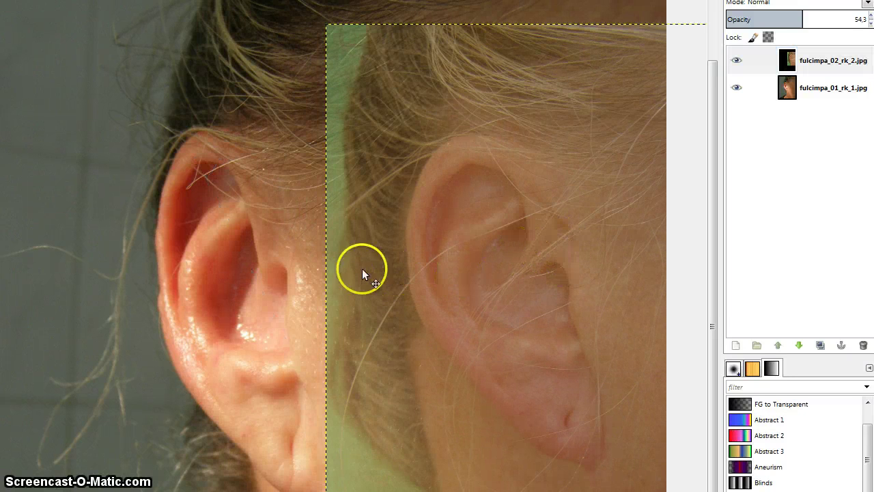
Step: Move the scaled layer over the lower photo until the two ears line up
drag(343, 269, 127, 278)
drag(298, 261, 287, 265)
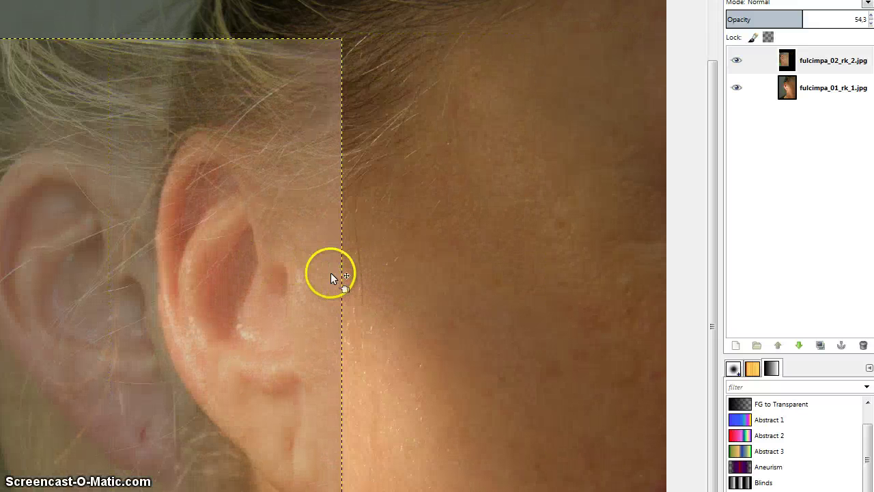
drag(348, 270, 397, 262)
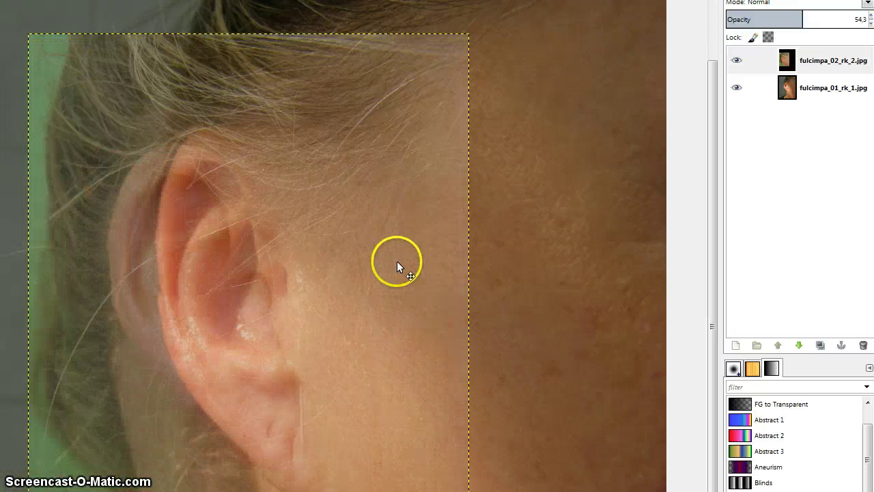
drag(333, 271, 371, 273)
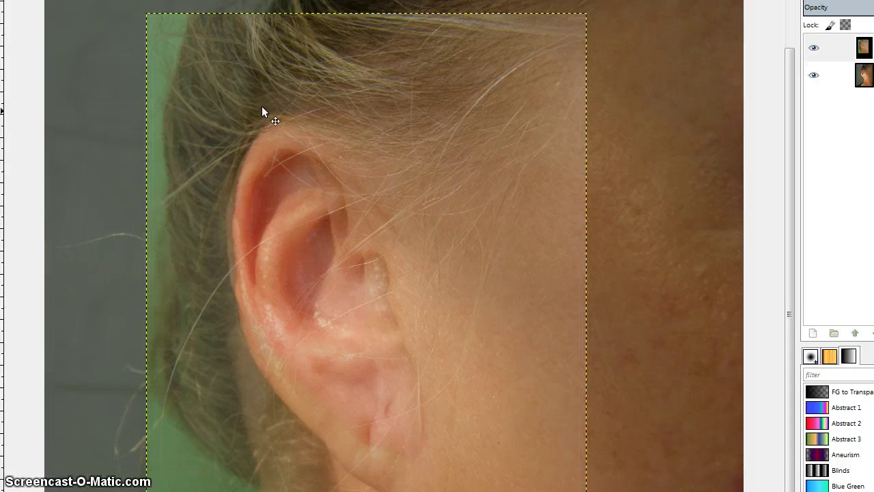
key(minus)
key(minus)
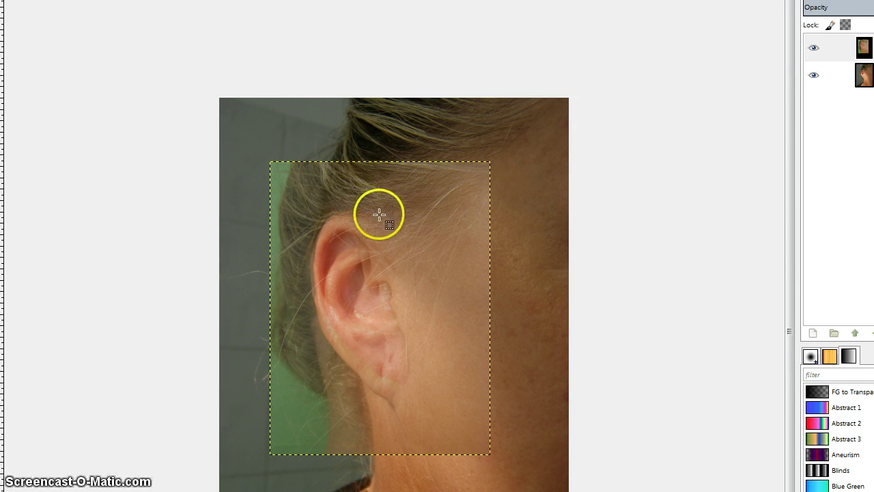
mouse_move(400, 243)
mouse_down()
mouse_move(408, 266)
mouse_move(406, 250)
mouse_up()
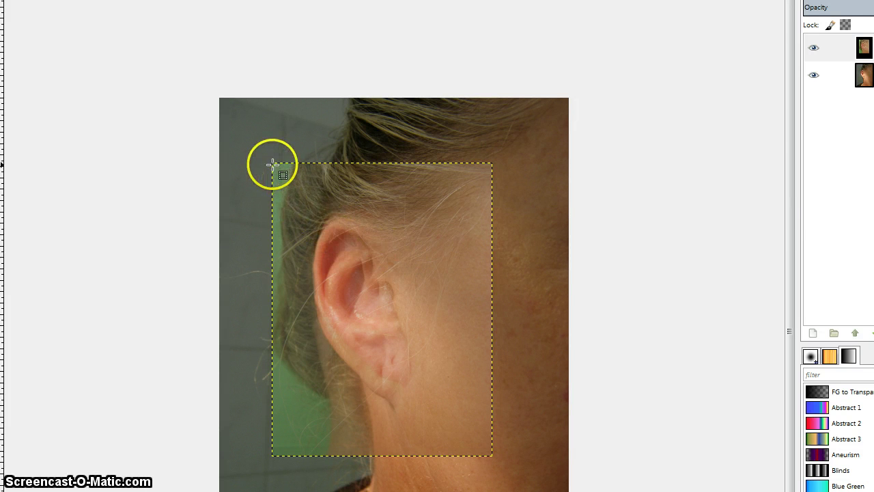
Step: Select the overlapping rectangle around the ear, trimming its upper and lower edges, and crop the image to the selection
drag(273, 163, 488, 422)
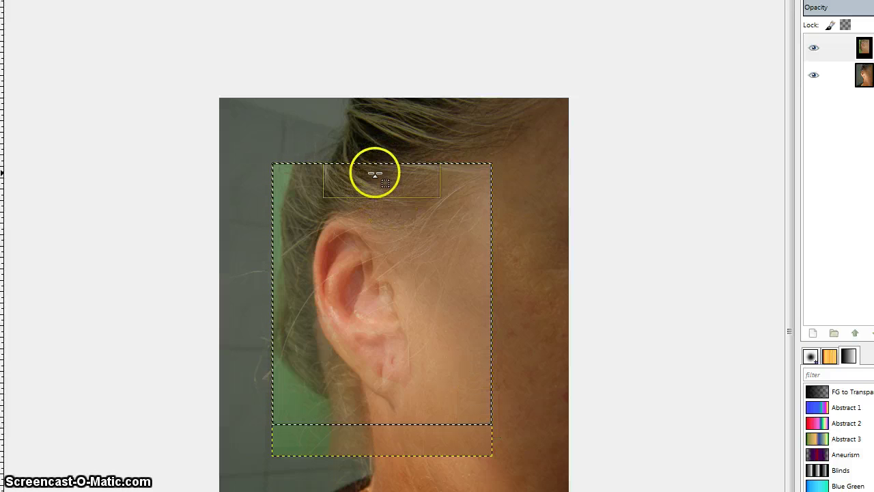
drag(374, 172, 375, 199)
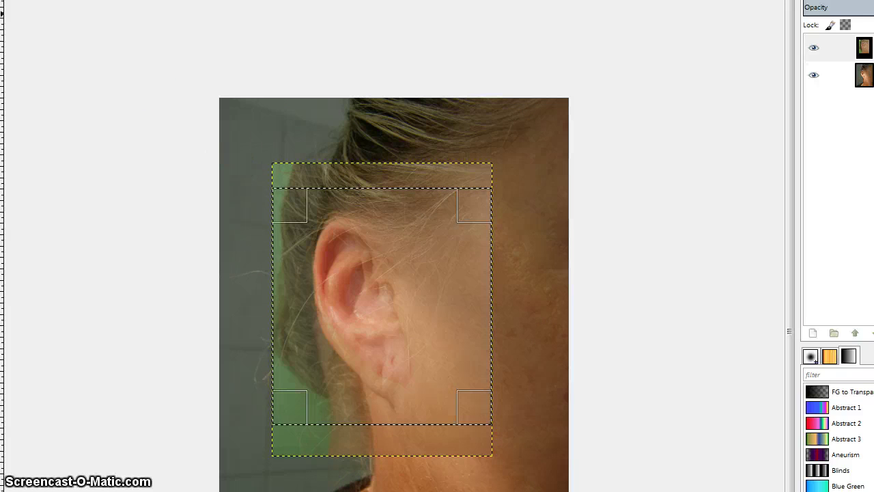
click(3, 4)
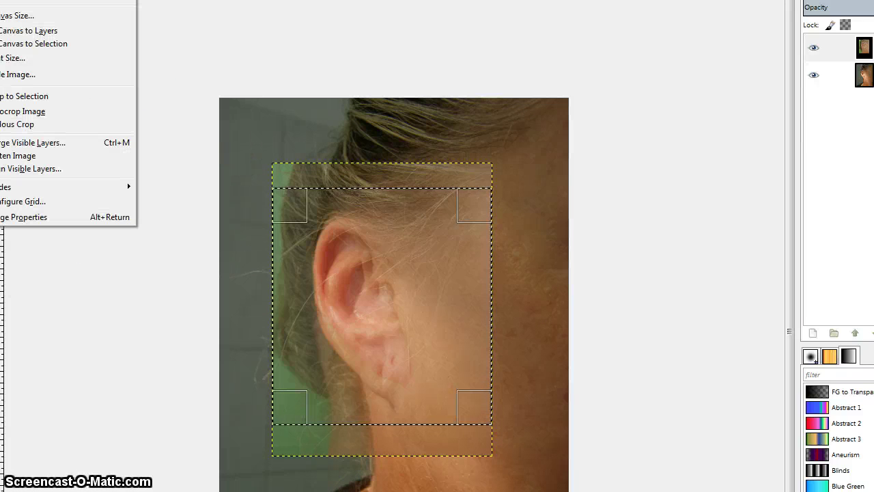
click(22, 96)
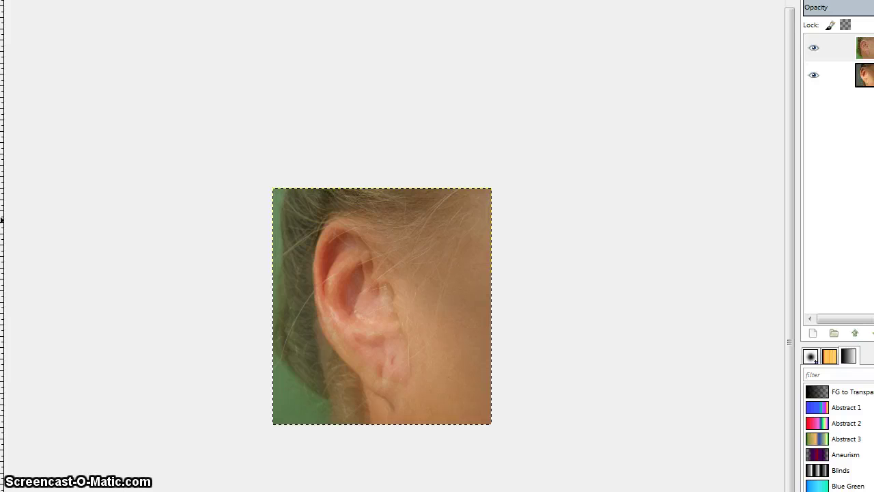
Step: Toggle the upper layer's visibility repeatedly to compare the alignment of the two ear photos
click(813, 49)
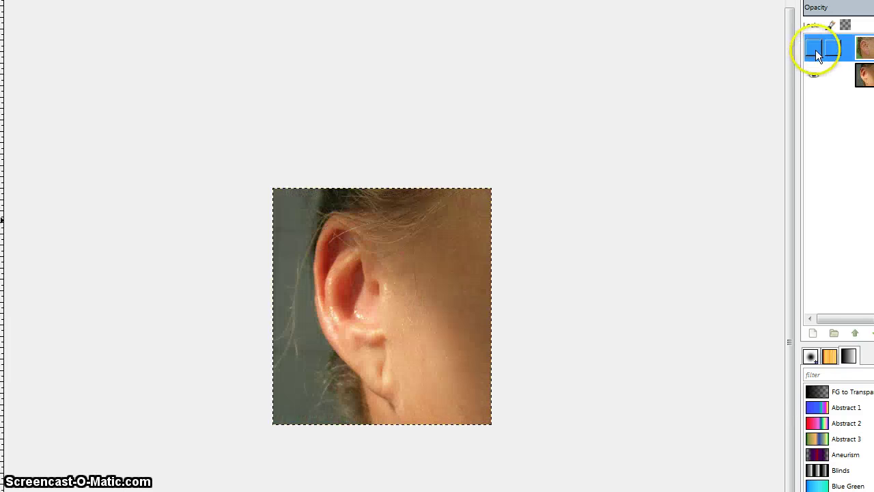
click(814, 49)
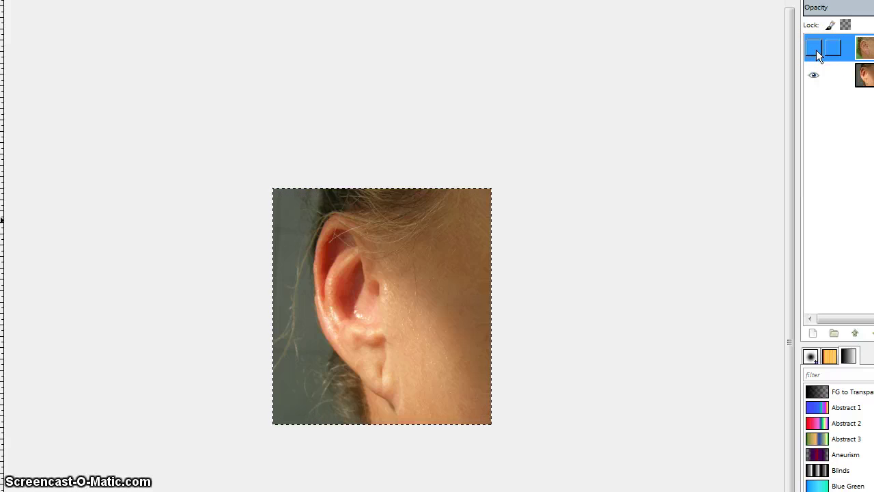
click(814, 49)
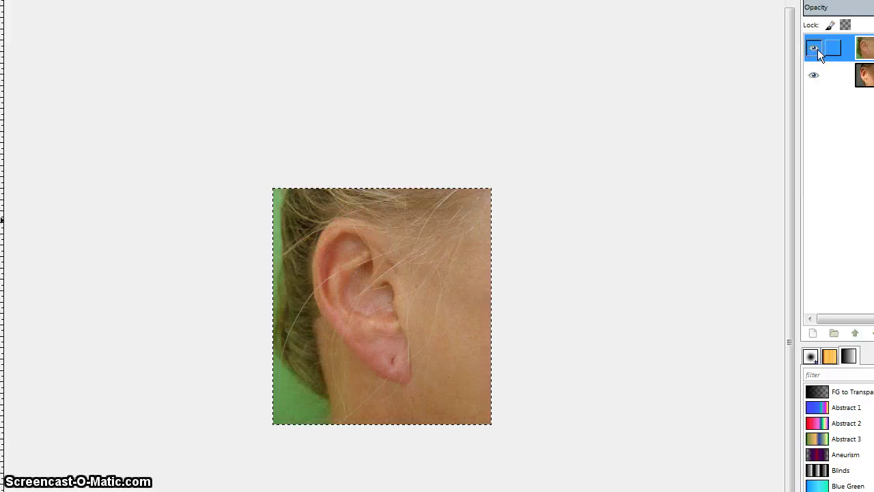
click(814, 49)
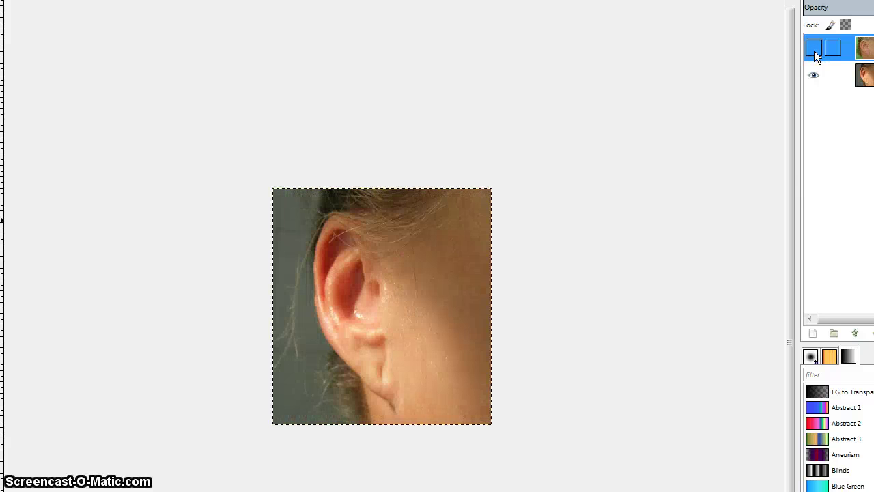
Step: Keep switching the upper ear photo off and on to check how it matches the lower one, leaving it visible
click(814, 49)
click(814, 49)
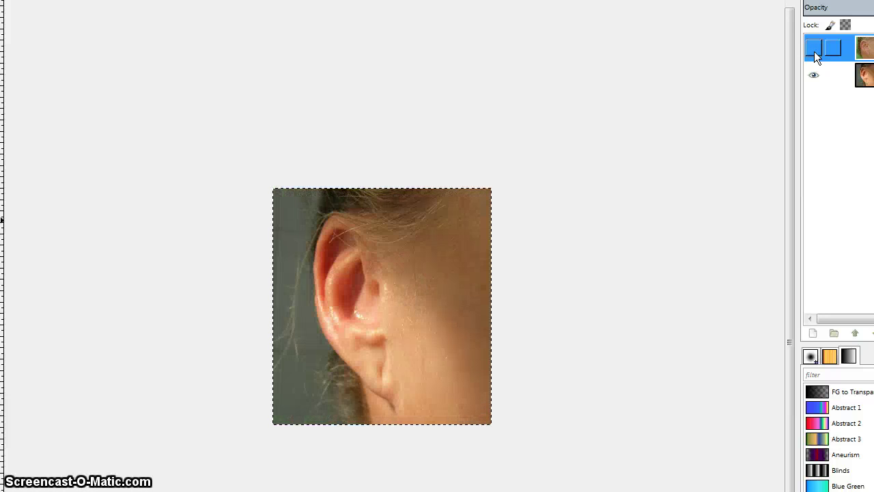
click(814, 49)
click(813, 50)
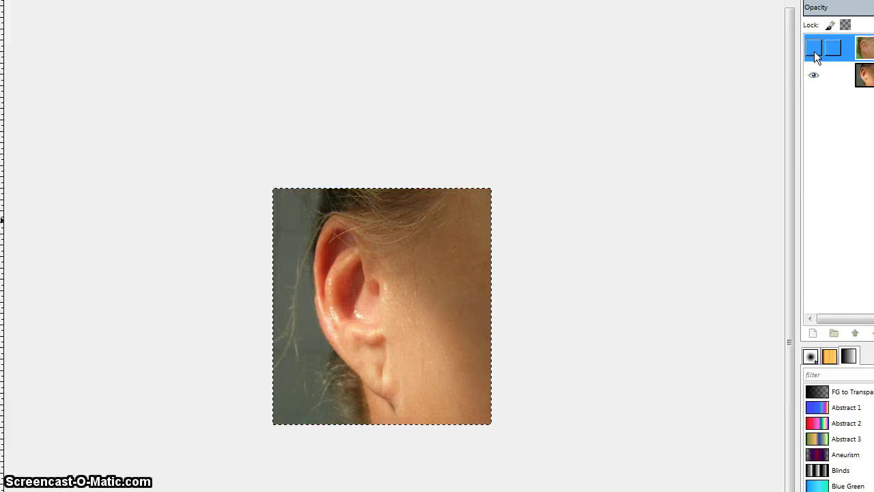
click(814, 49)
click(814, 49)
click(814, 49)
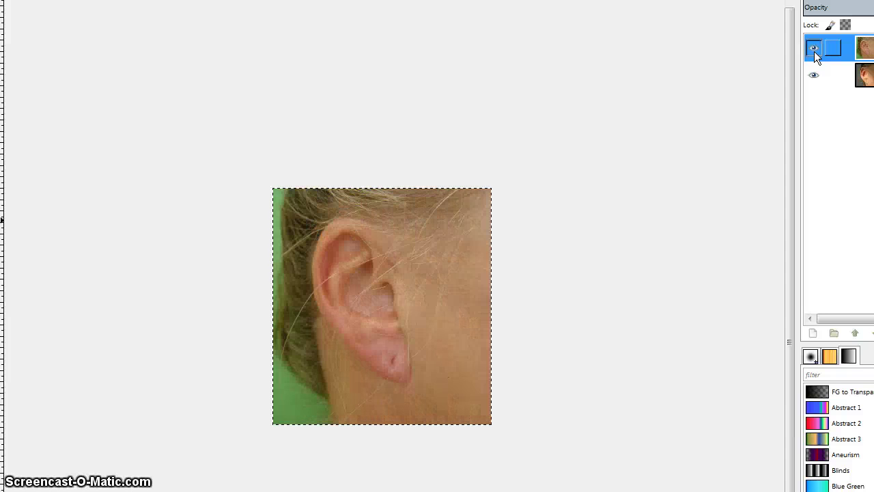
click(814, 49)
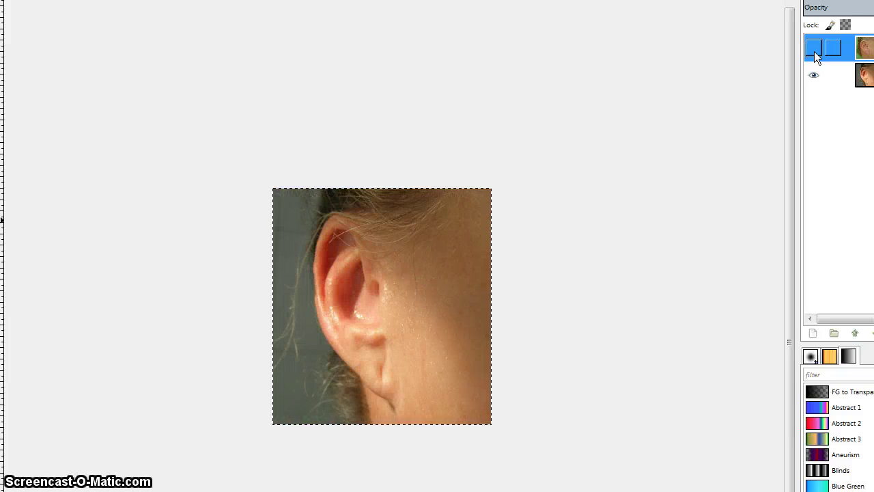
click(814, 49)
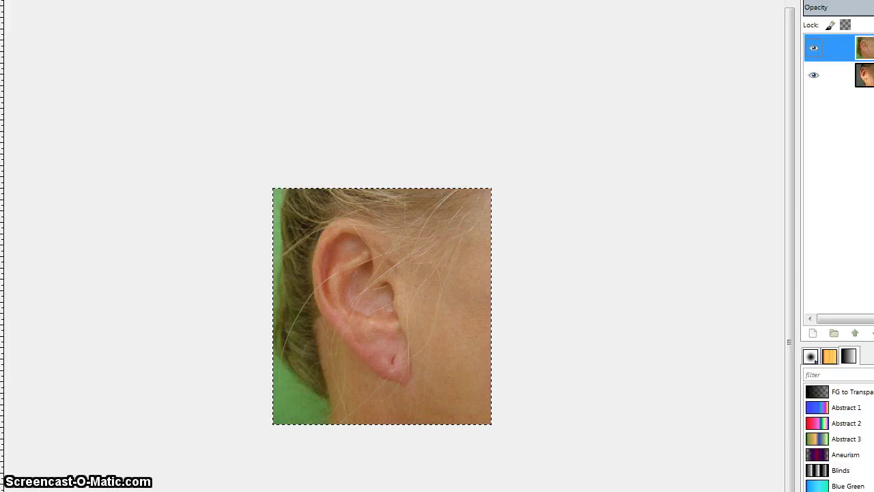
Step: Scale the whole cropped image to 230 px wide, keeping its proportions
click(4, 2)
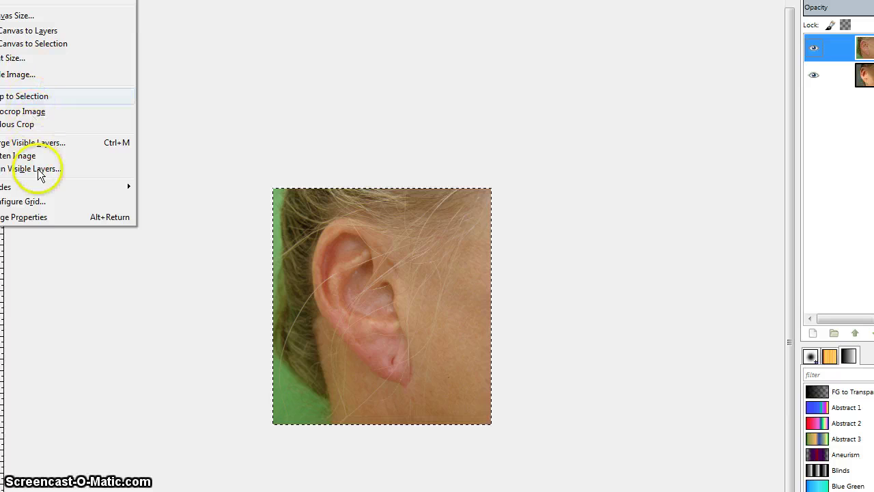
click(32, 74)
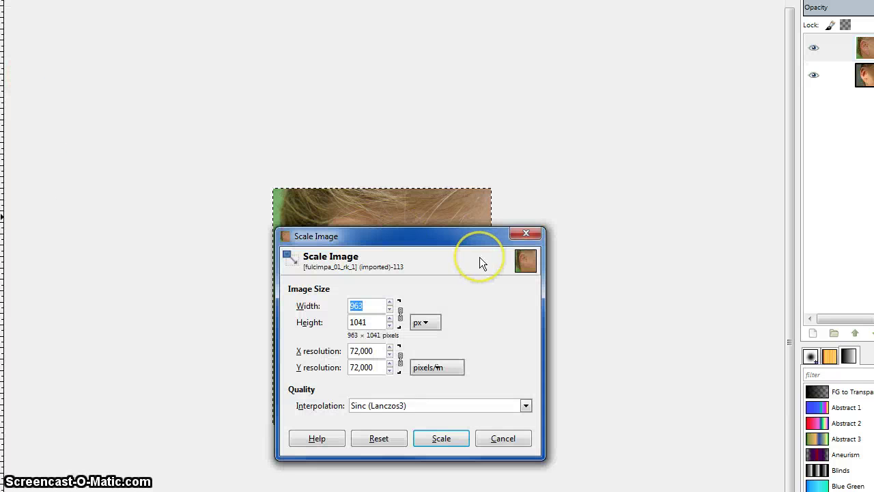
text(230)
key(Tab)
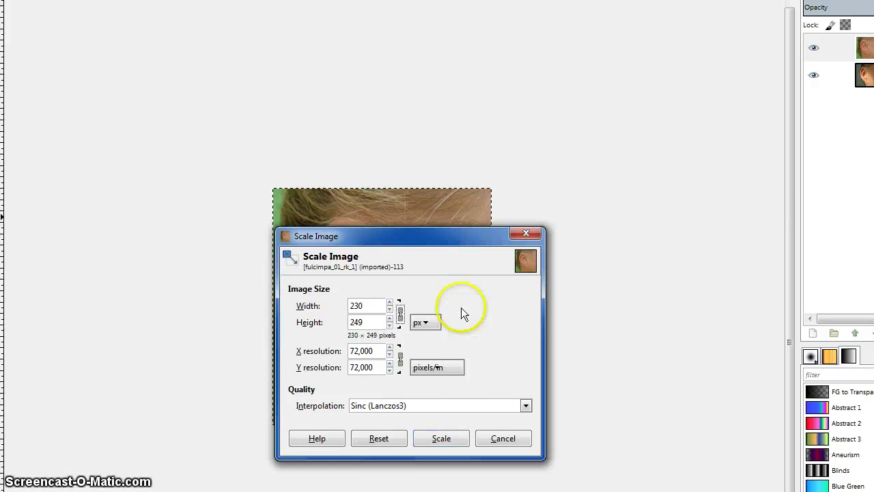
click(439, 440)
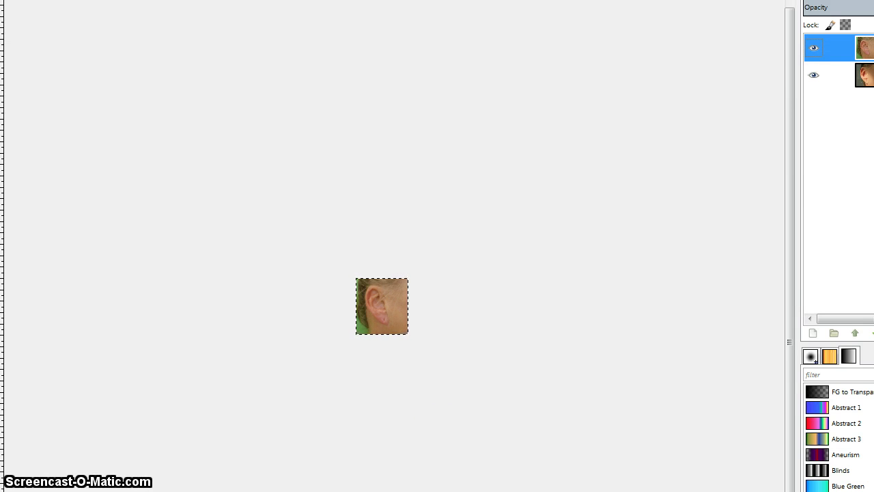
key(1)
Step: Hide the upper layer, start exporting the image, and create a new folder named "_" as its destination
click(813, 48)
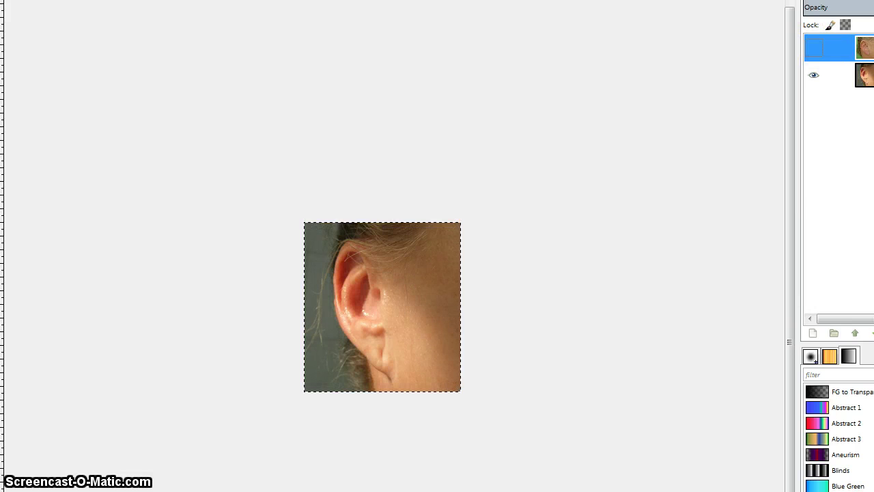
key(ctrl+shift+e)
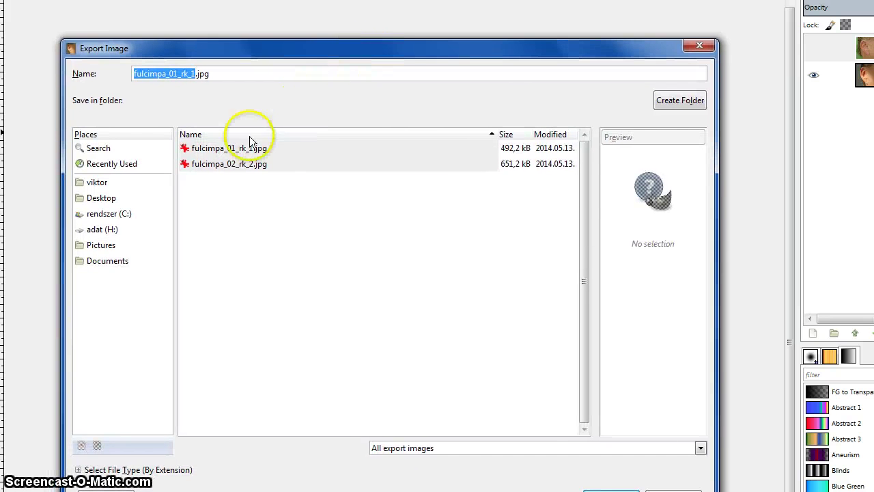
click(657, 102)
key(BackSpace)
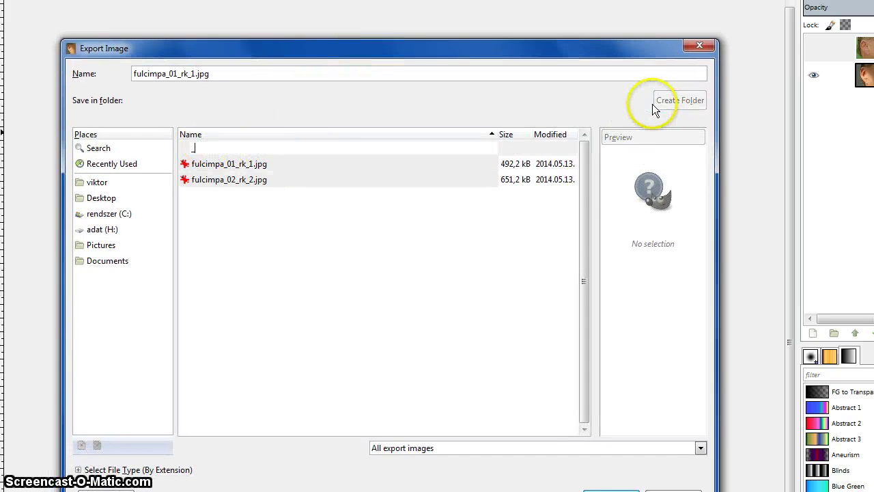
key(Return)
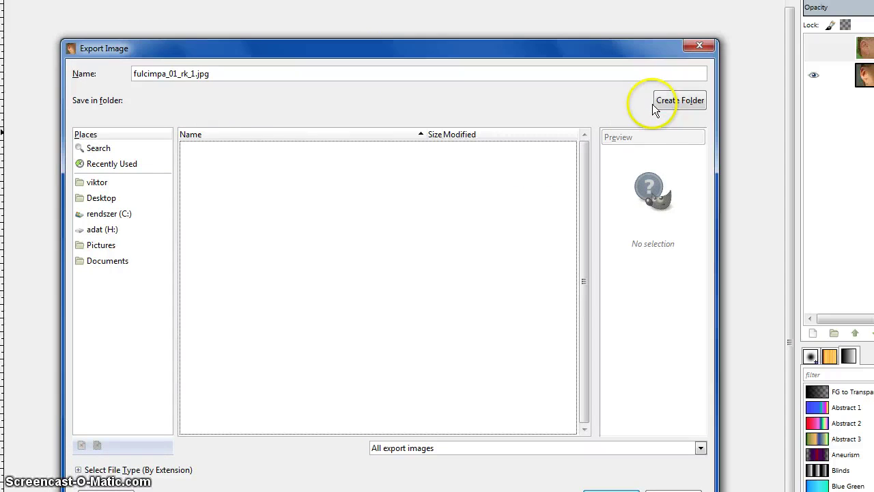
Step: Export the lower ear photo as fulcimpa_01_rk_elotte.jpg with JPEG quality 90
click(191, 74)
key(Delete)
text(elotte)
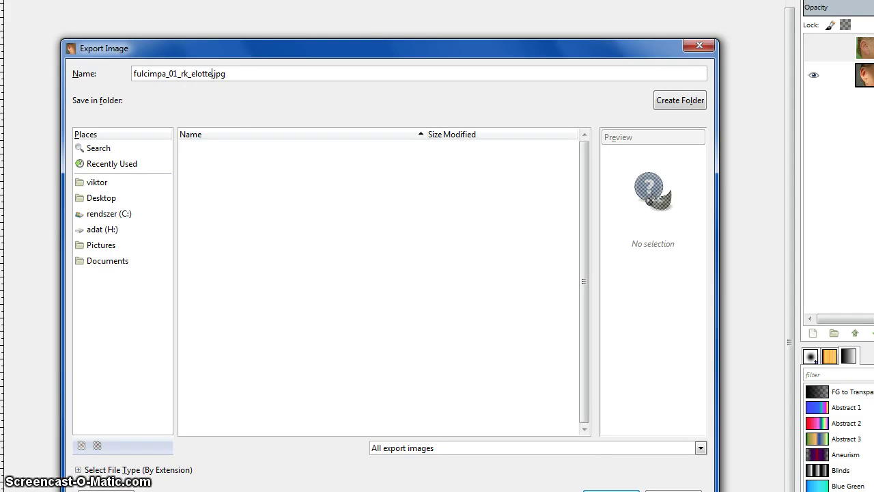
key(Return)
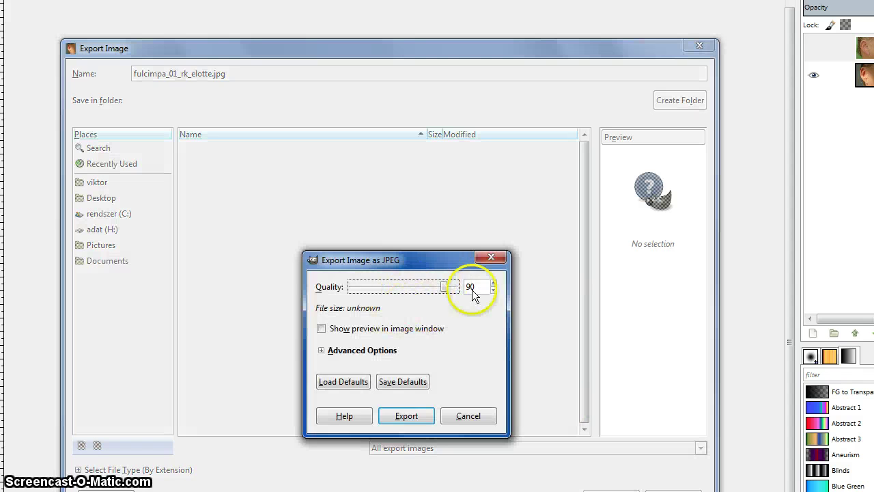
click(321, 352)
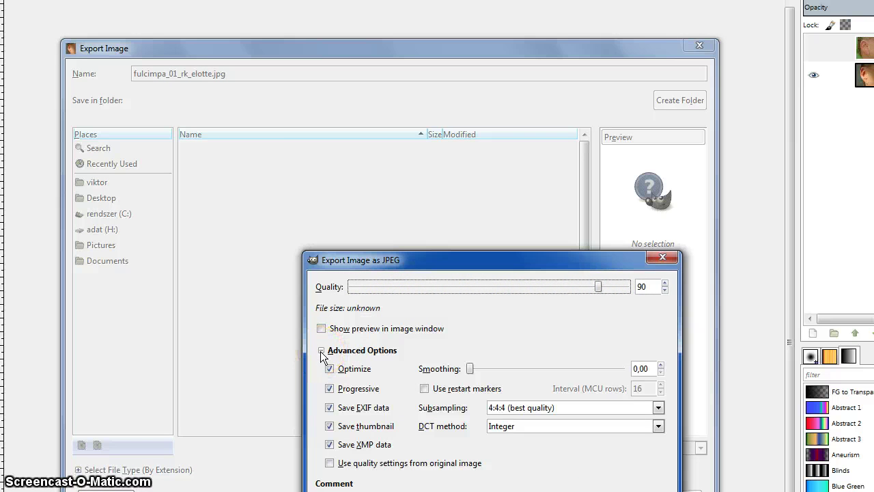
click(321, 351)
click(406, 414)
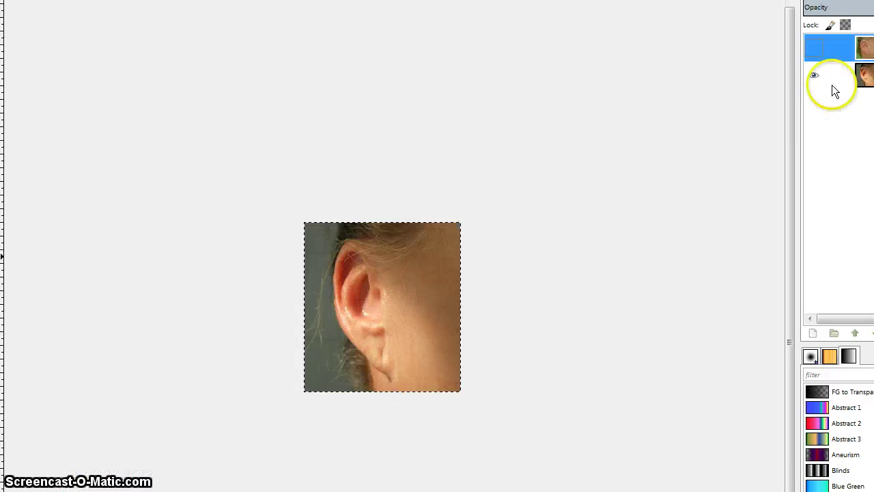
Step: Show the upper layer again and export it to the same folder as fulcimpa_01_rk_utana.jpg with JPEG quality 90
click(813, 49)
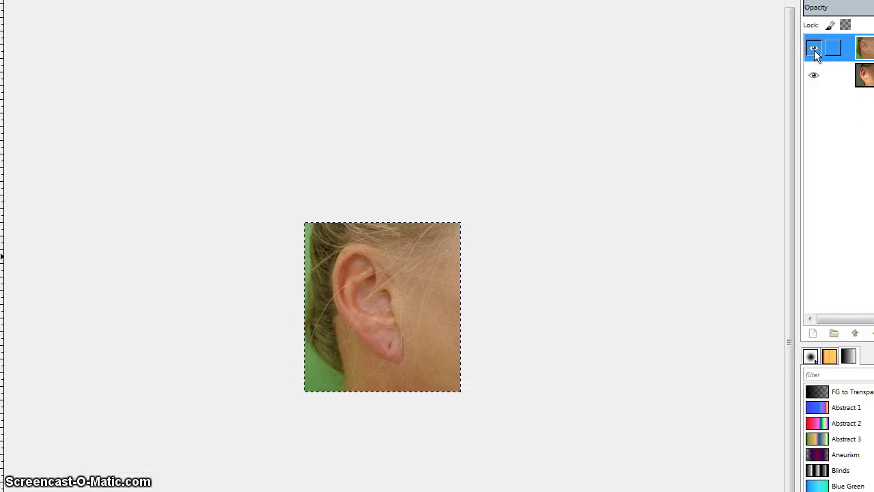
click(786, 55)
key(alt+f)
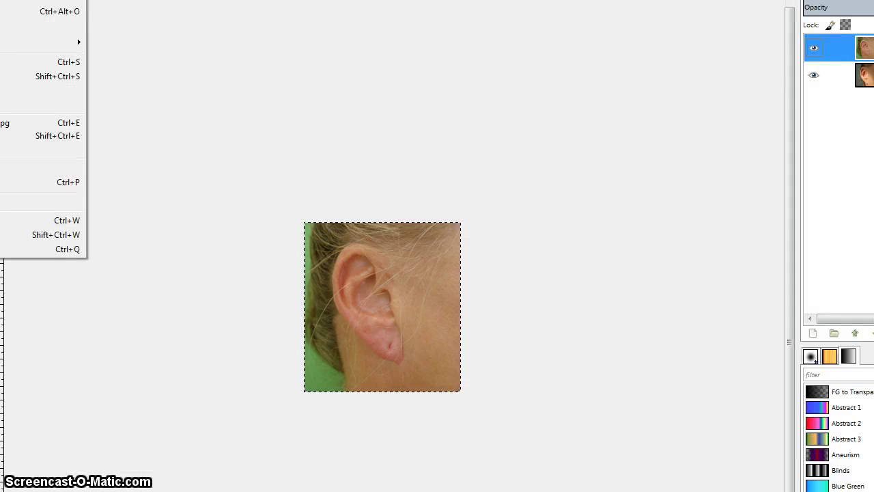
key(ctrl+shift+e)
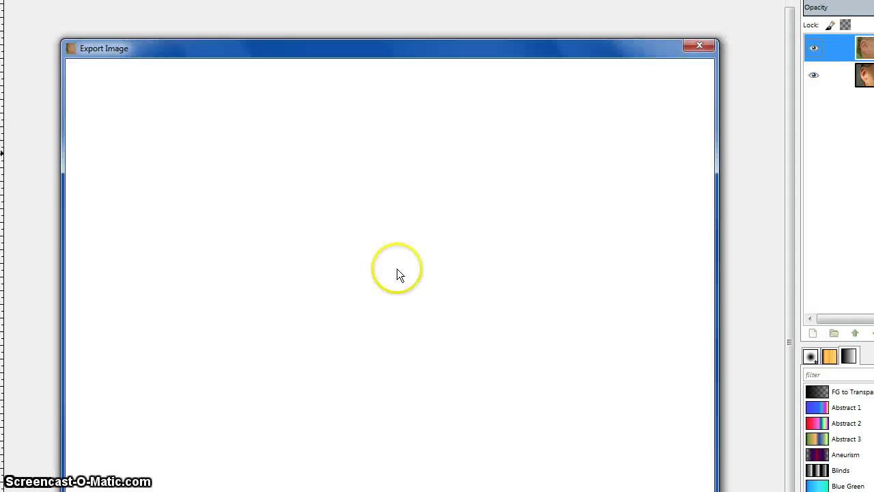
drag(193, 73, 212, 75)
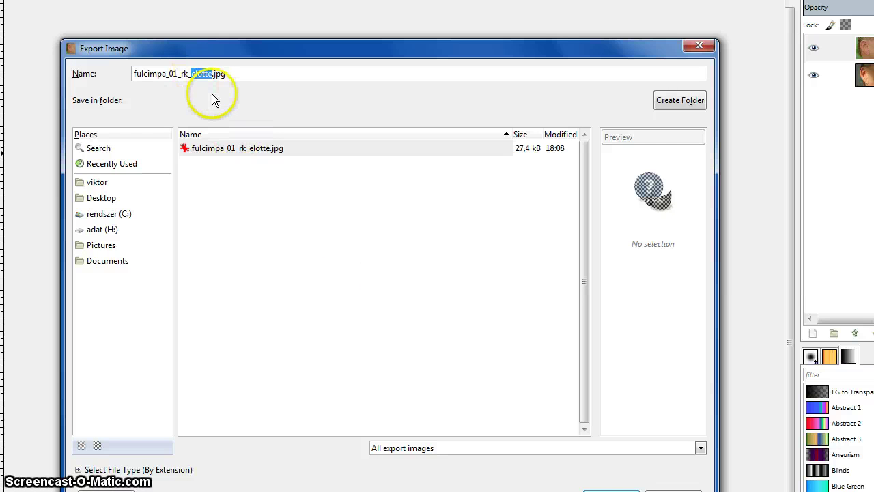
text(utana)
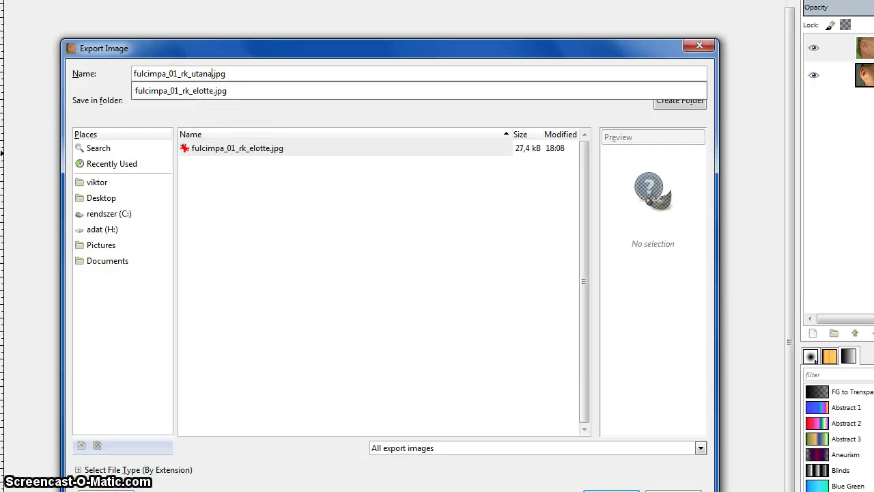
click(619, 461)
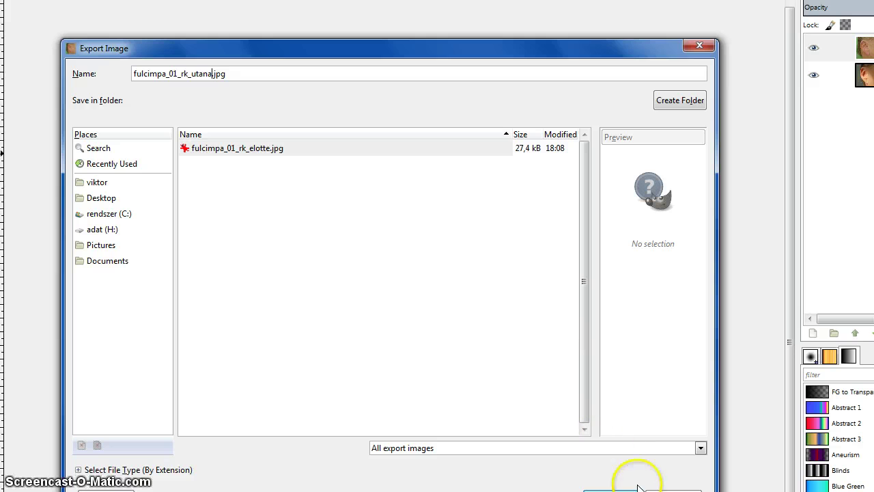
click(611, 491)
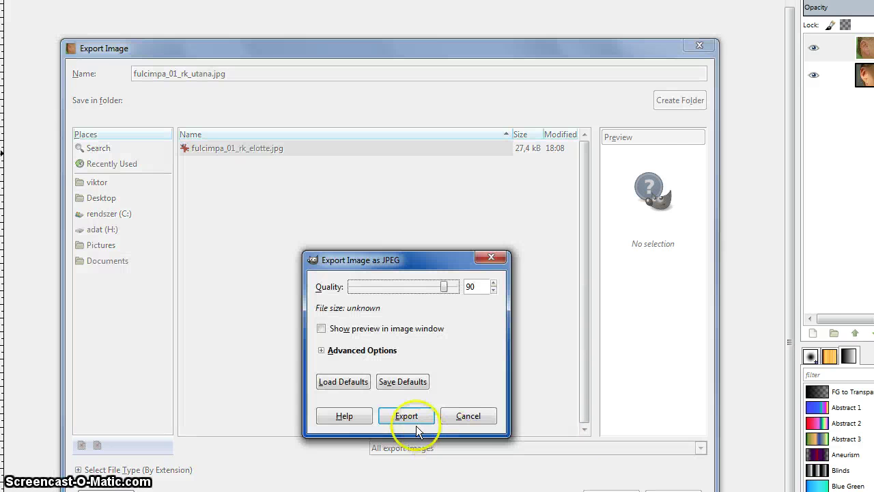
click(405, 416)
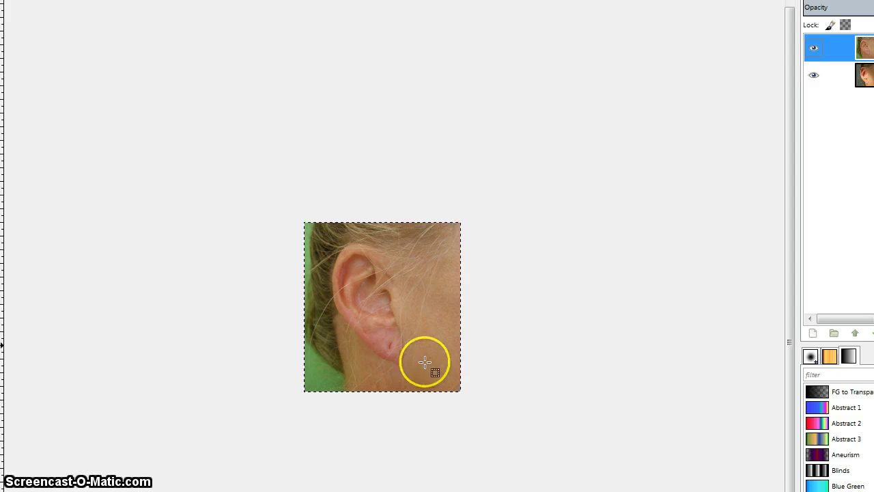
click(452, 390)
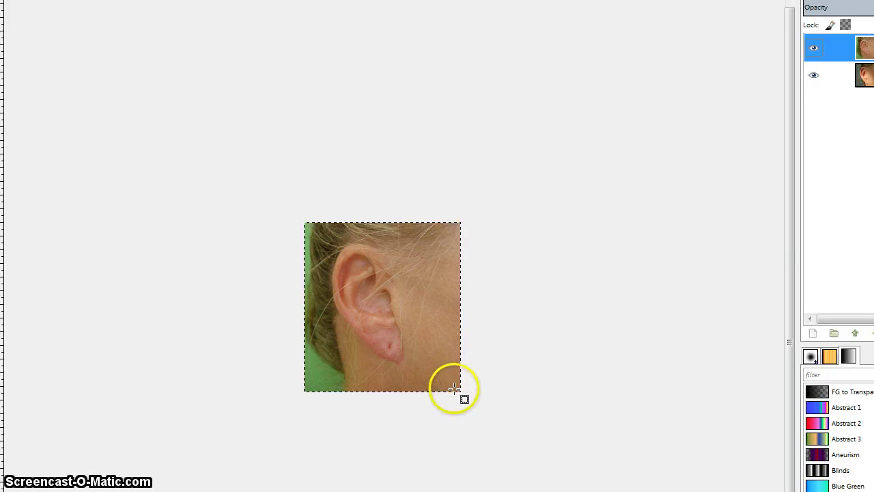